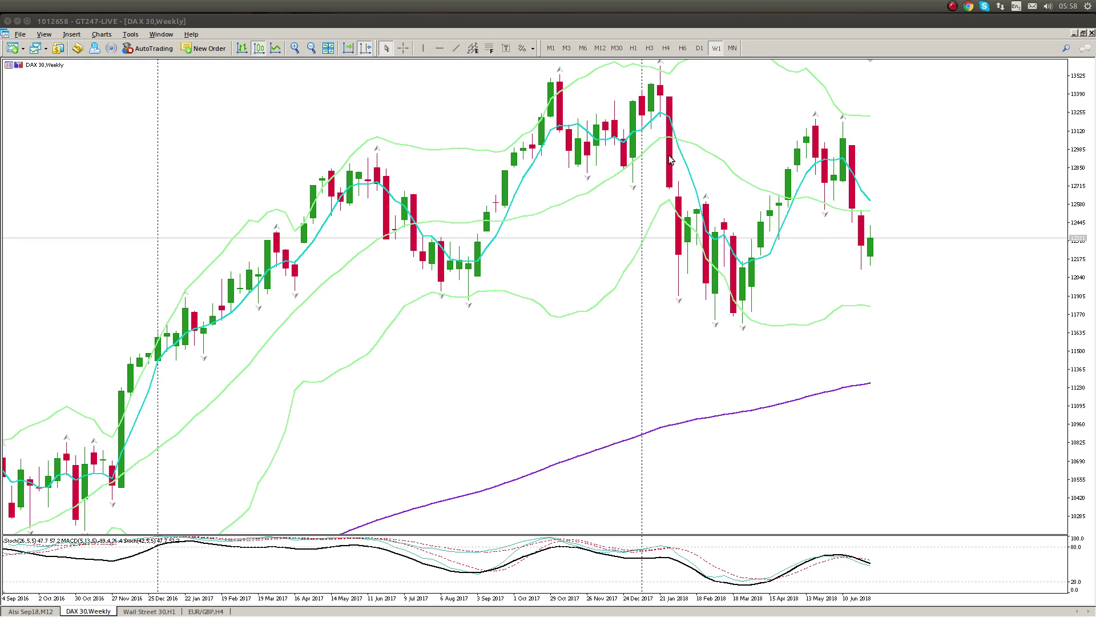
Draw a rising trend line anchored at the June 2018 low, then switch DAX 30 to D1.
{"action": "left_click", "coordinate": [457, 49]}
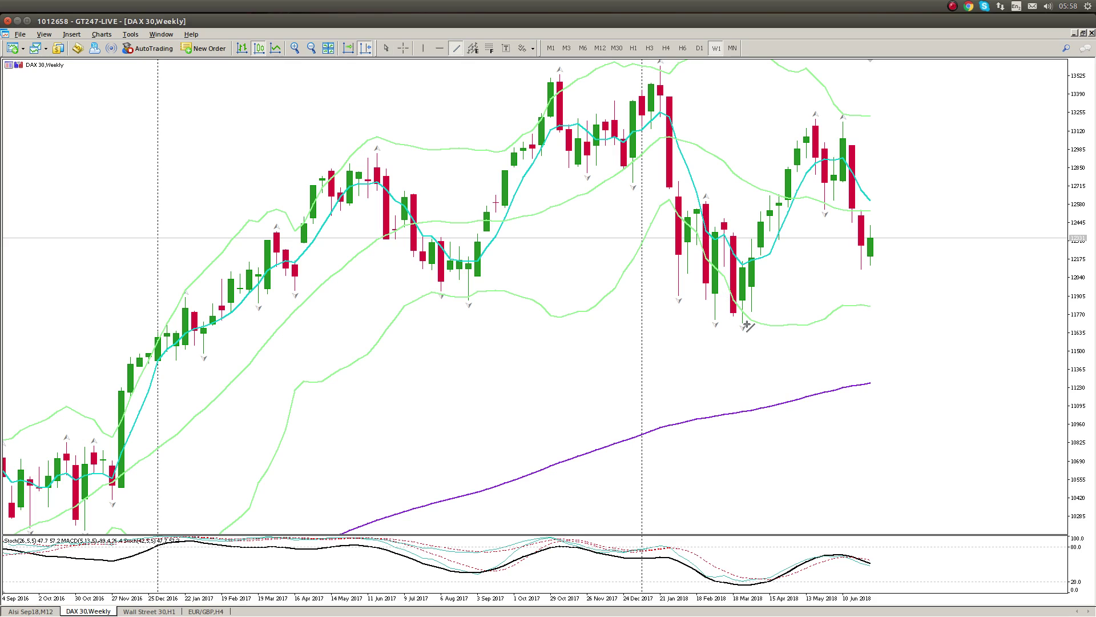
{"action": "left_click_drag", "start_coordinate": [747, 324], "coordinate": [815, 118]}
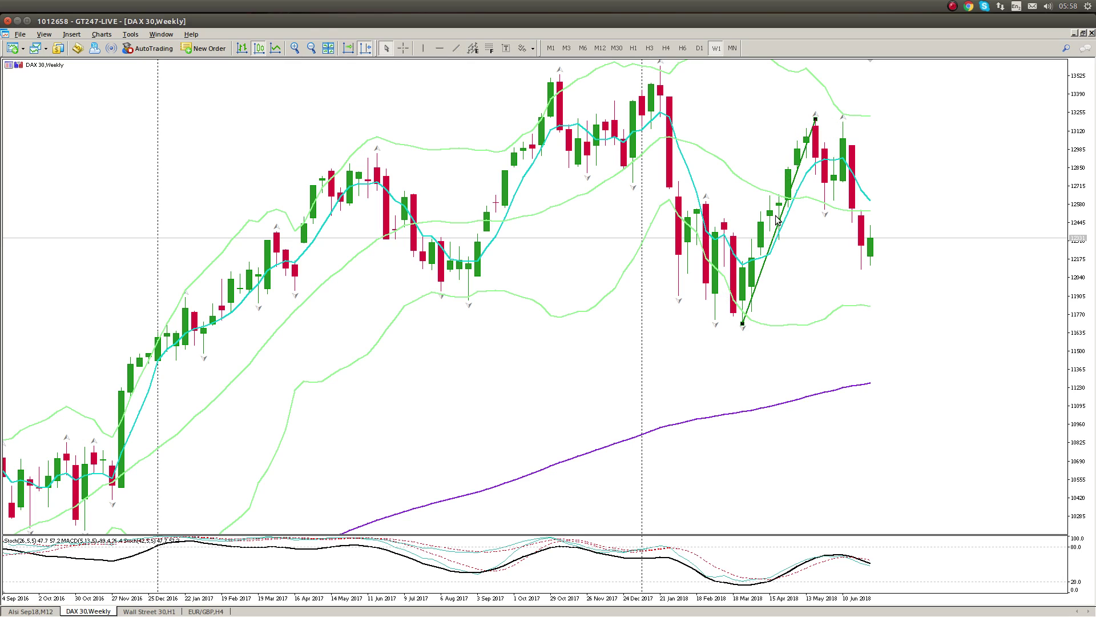
{"action": "left_click_drag", "start_coordinate": [782, 225], "coordinate": [902, 168]}
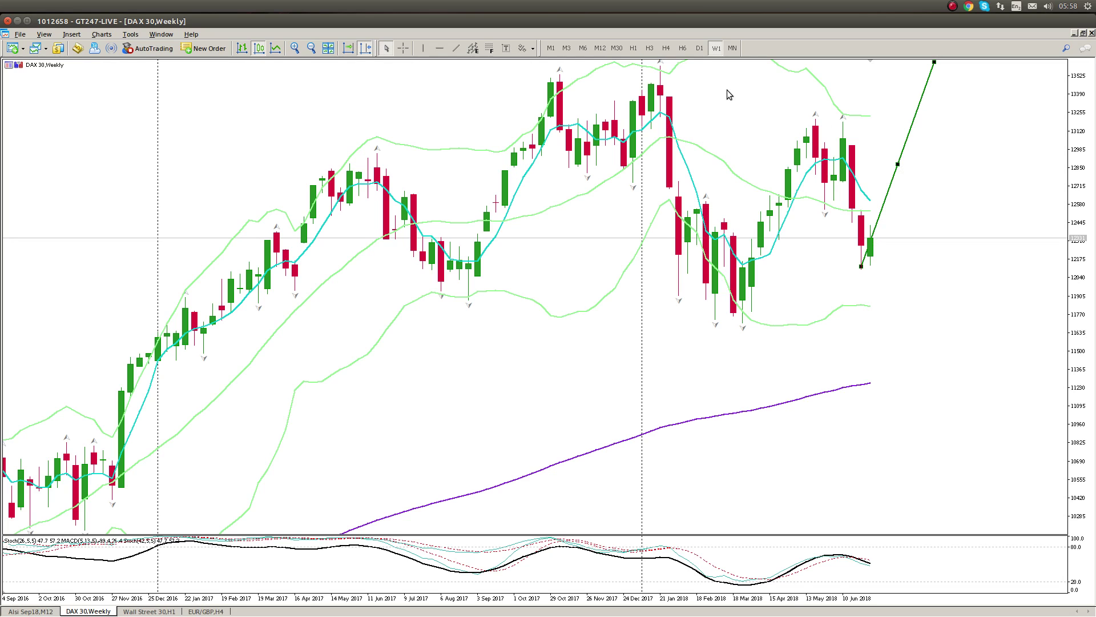
{"action": "left_click", "coordinate": [700, 48]}
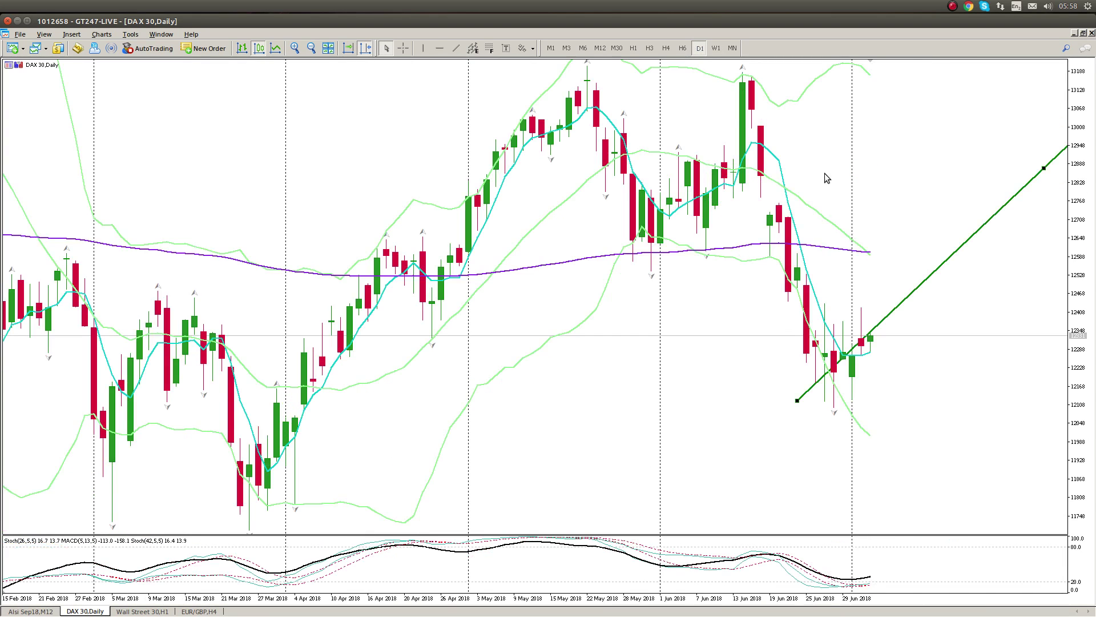
Delete the rising trend line from the June low using its context menu.
{"action": "right_click", "coordinate": [1007, 201]}
{"action": "left_click", "coordinate": [1004, 236]}
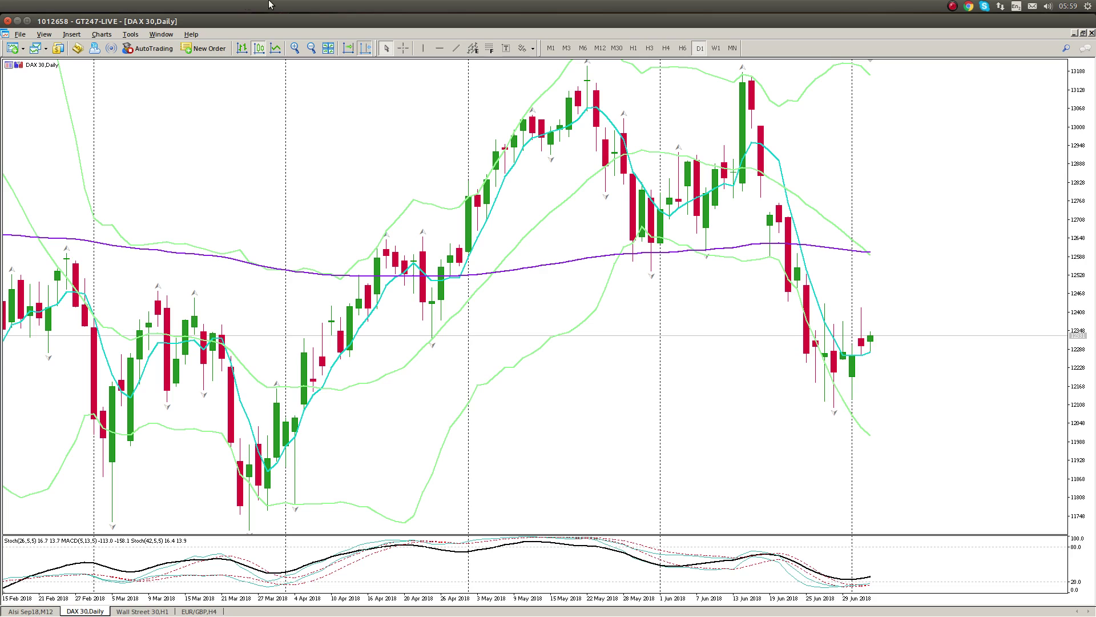
Place horizontal lines at 12119 and two levels near current price, the upper at 12382.
{"action": "left_click", "coordinate": [440, 48]}
{"action": "left_click_drag", "start_coordinate": [762, 390], "coordinate": [777, 401]}
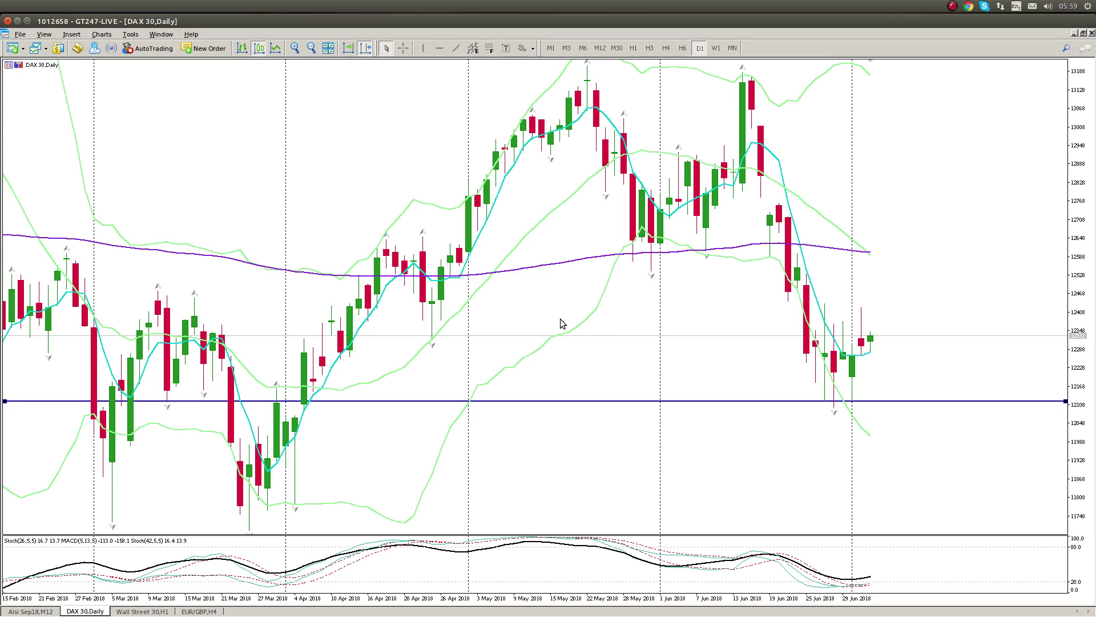
{"action": "left_click", "coordinate": [440, 48]}
{"action": "left_click_drag", "start_coordinate": [479, 345], "coordinate": [494, 337]}
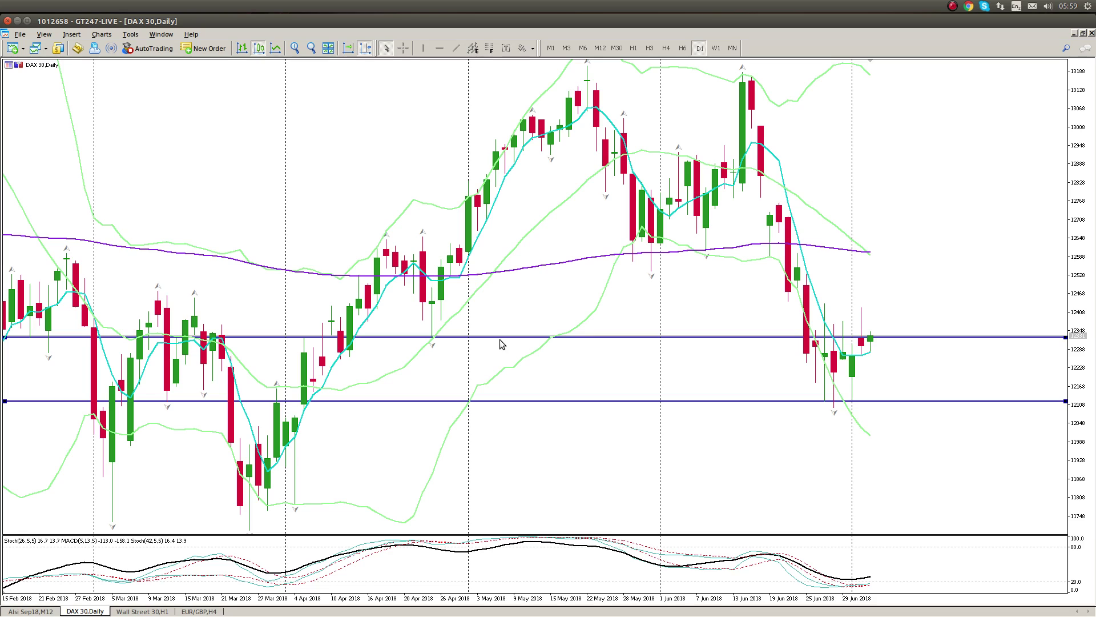
{"action": "left_click", "coordinate": [440, 49]}
{"action": "left_click_drag", "start_coordinate": [477, 320], "coordinate": [477, 320]}
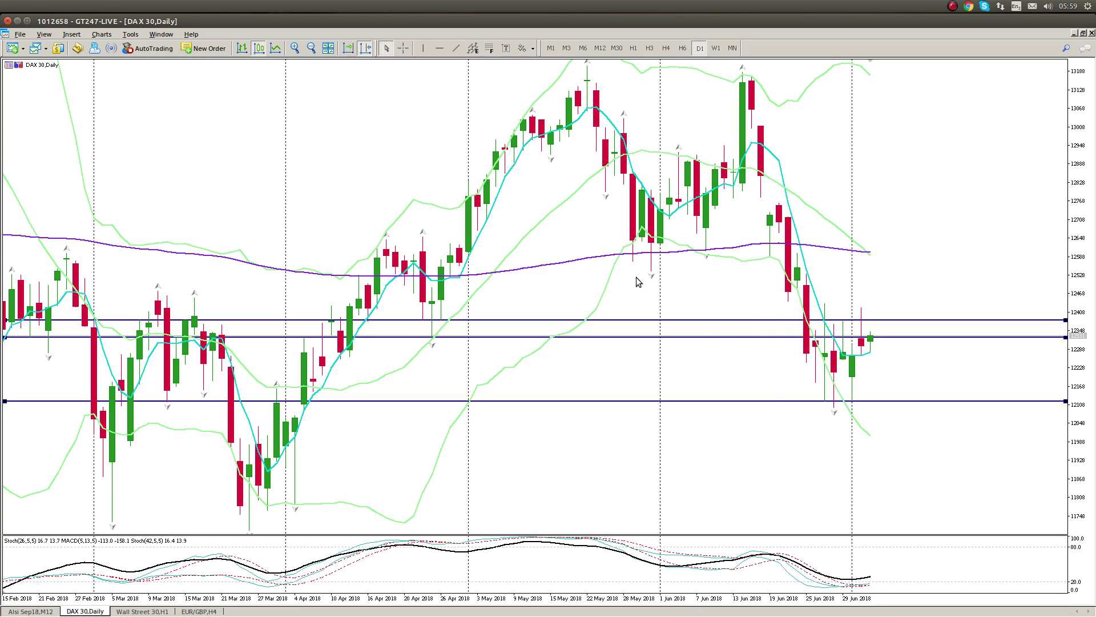
Switch DAX 30 to H4 and jump to the latest June–July bars.
{"action": "left_click", "coordinate": [667, 51]}
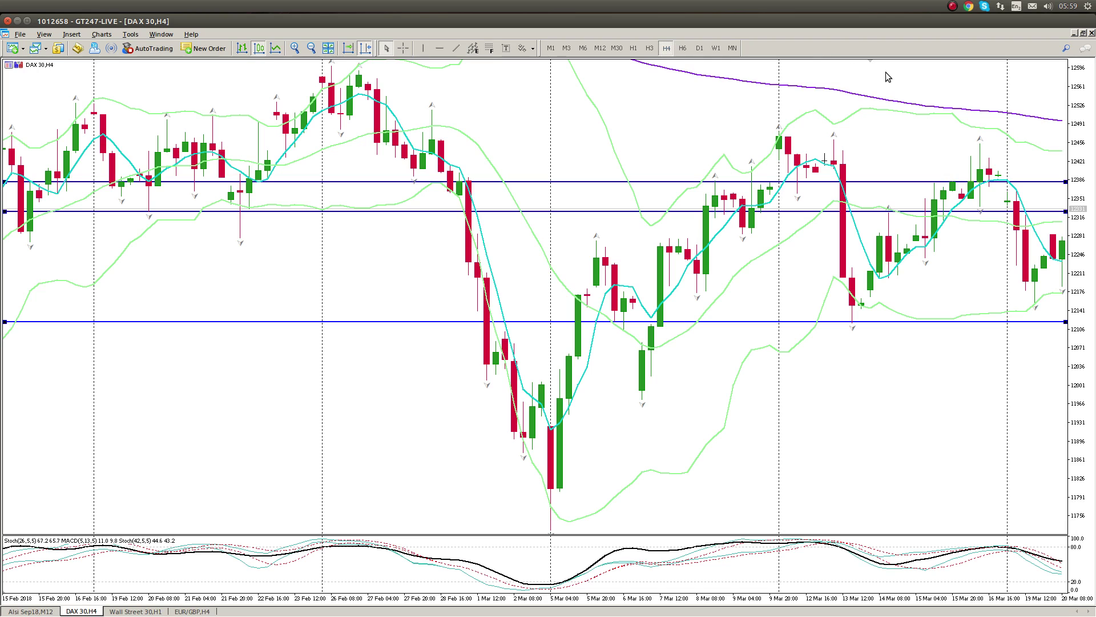
{"action": "left_click", "coordinate": [868, 60]}
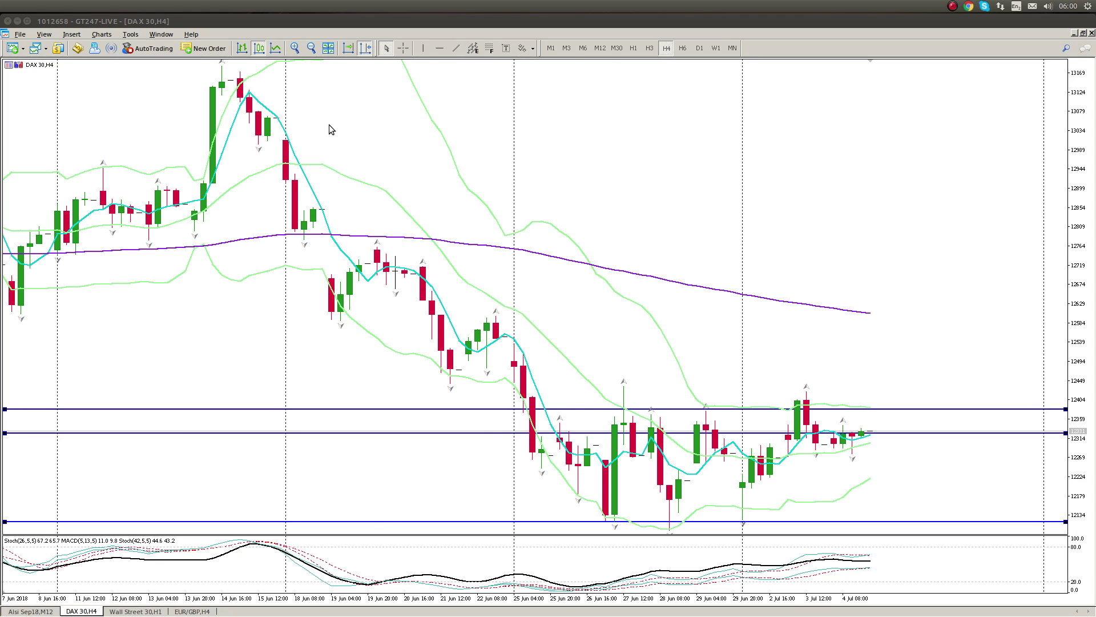
Place a horizontal resistance line at about 12436 on the H4 chart.
{"action": "left_click", "coordinate": [439, 48]}
{"action": "left_click", "coordinate": [651, 386]}
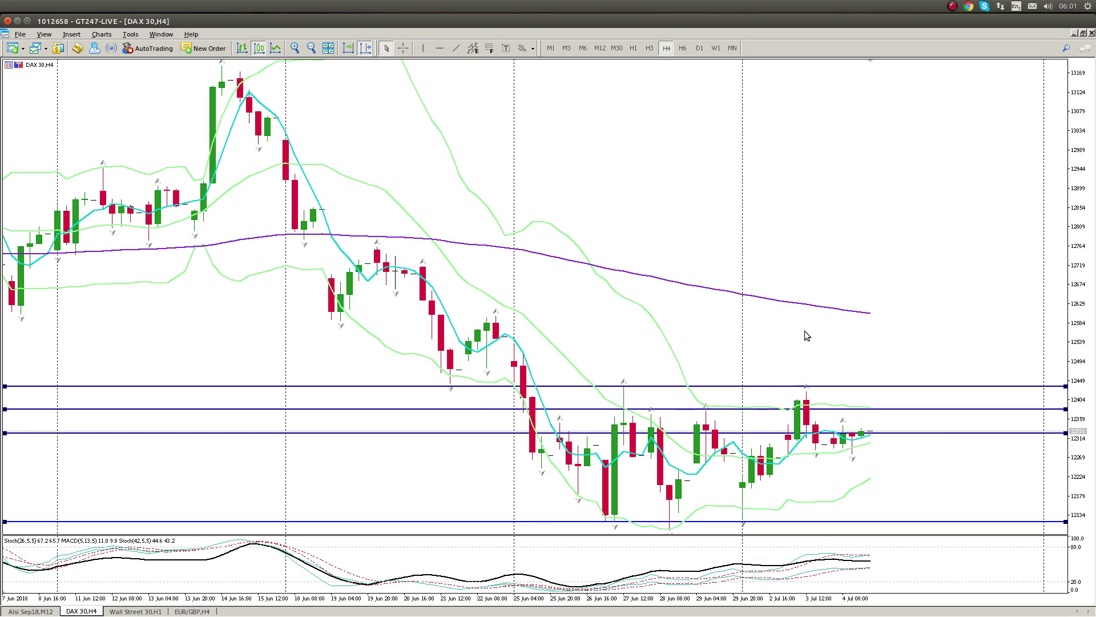
Switch to H1, jump to the latest bars, and drag the two upper levels down, one to 12345.
{"action": "left_click", "coordinate": [634, 48]}
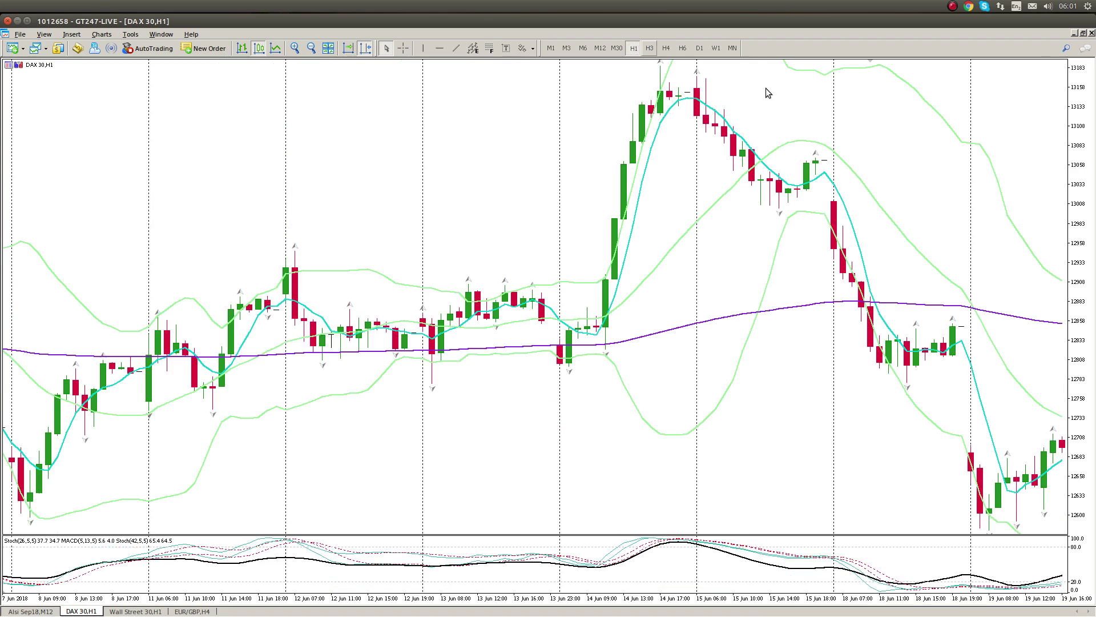
{"action": "left_click", "coordinate": [872, 60]}
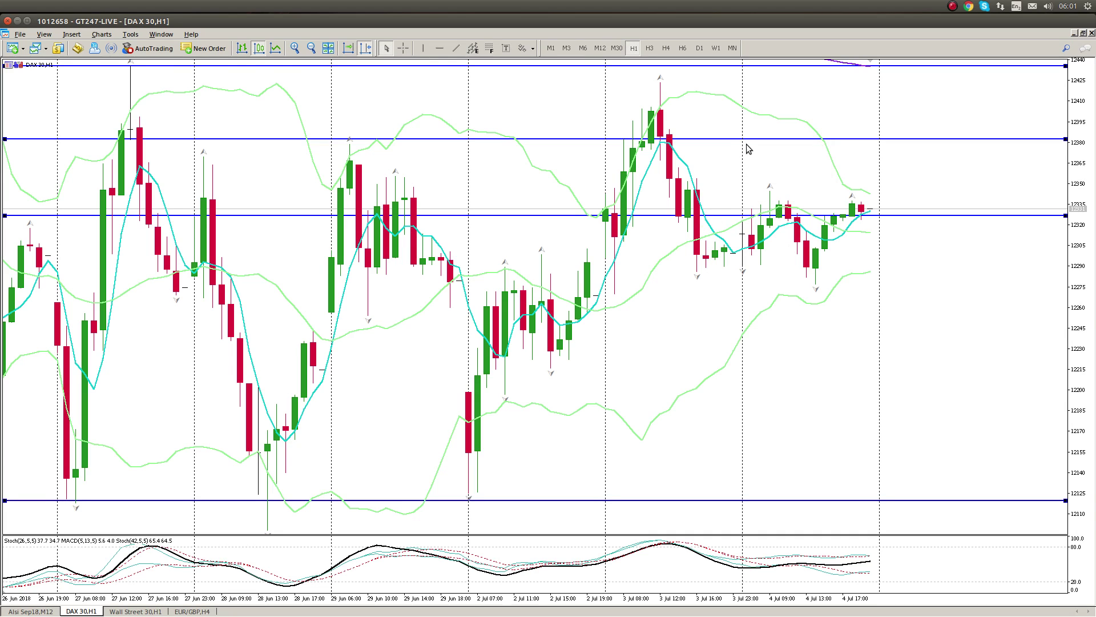
{"action": "left_click_drag", "start_coordinate": [747, 139], "coordinate": [747, 189]}
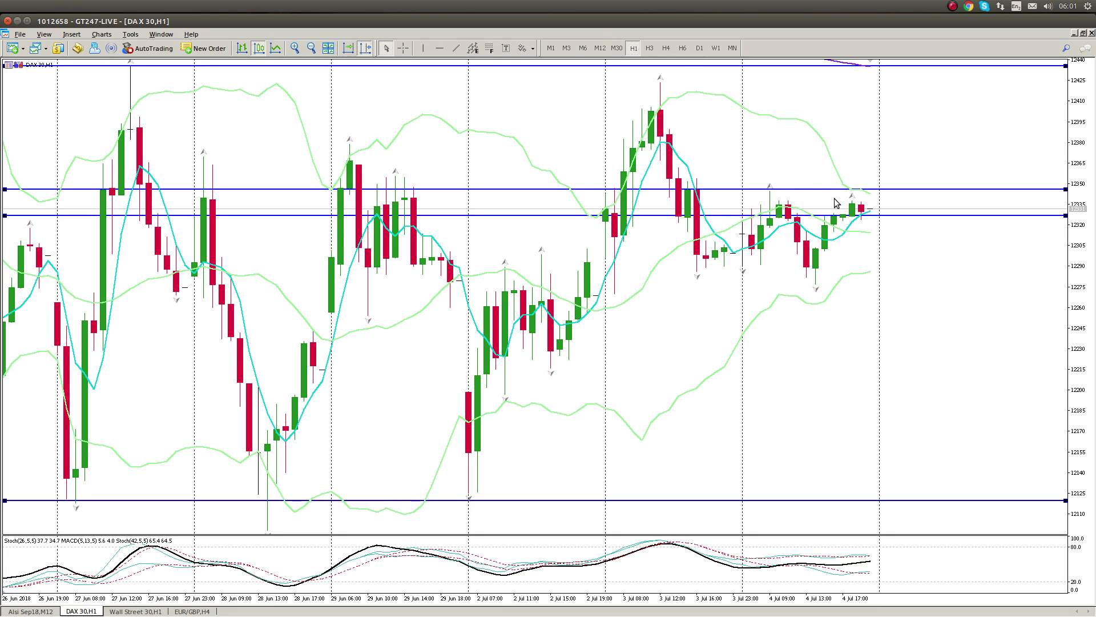
{"action": "left_click_drag", "start_coordinate": [687, 66], "coordinate": [662, 83]}
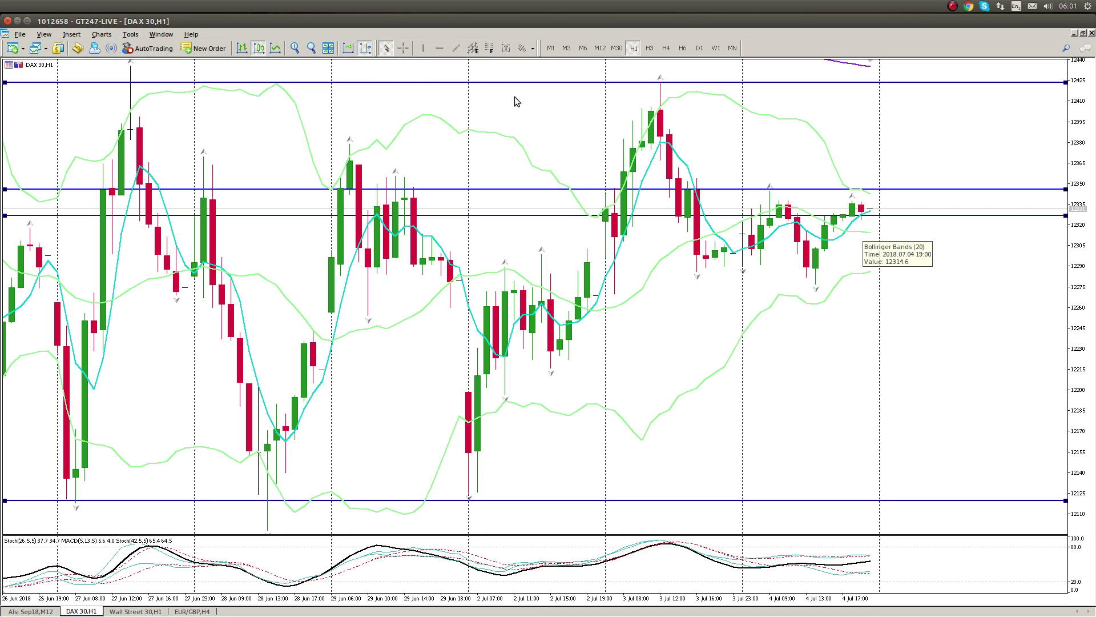
Delete all four selected horizontal lines from the DAX 30 hourly chart.
{"action": "key", "text": "Delete"}
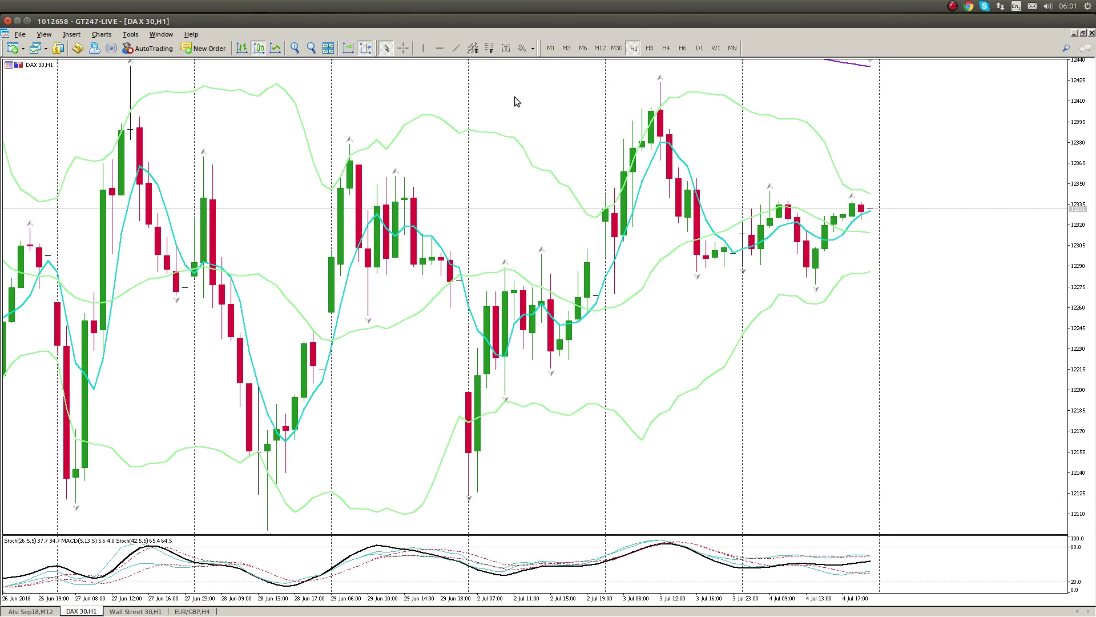
Draw converging trendlines from the 3 July high and lows, plus a horizontal level near 12305.
{"action": "left_click", "coordinate": [457, 49]}
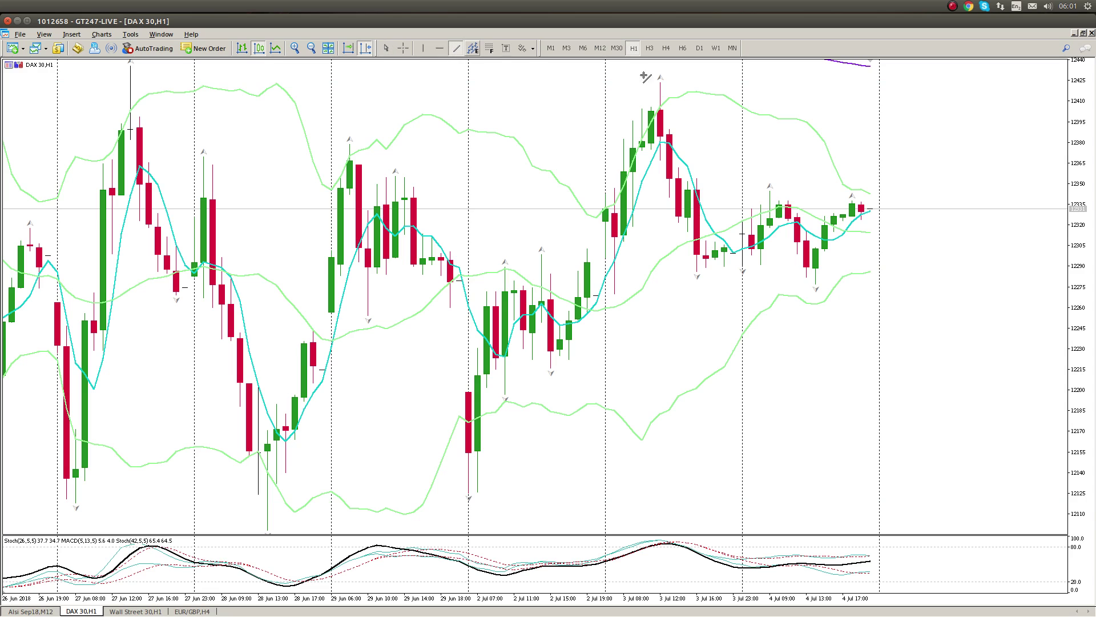
{"action": "left_click_drag", "start_coordinate": [659, 84], "coordinate": [870, 274]}
{"action": "left_click", "coordinate": [457, 48]}
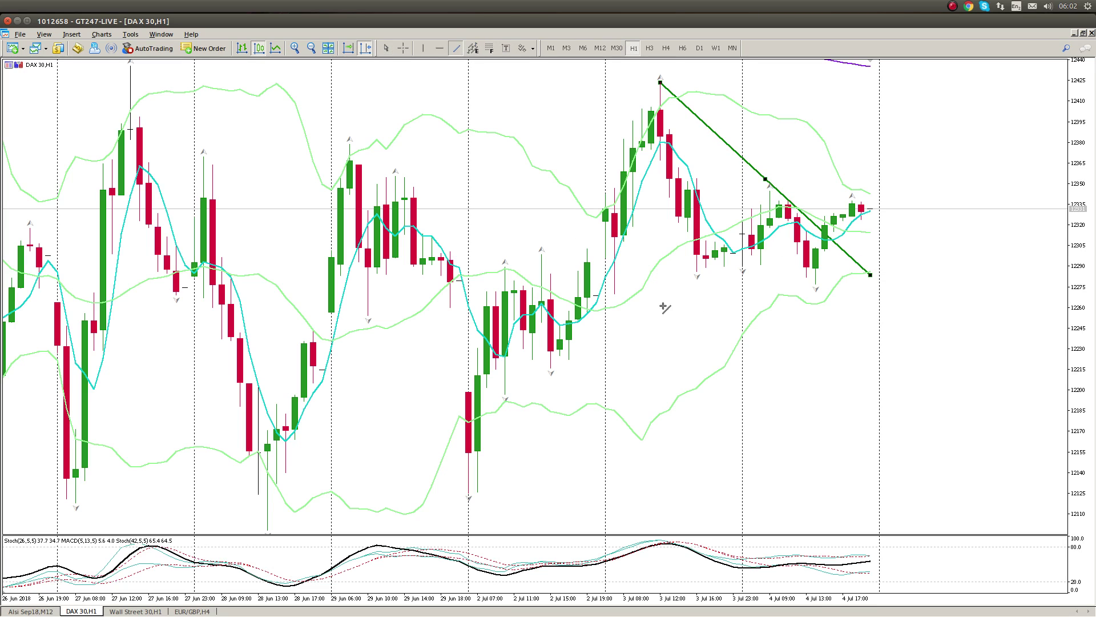
{"action": "mouse_move", "coordinate": [697, 272]}
{"action": "left_mouse_down"}
{"action": "mouse_move", "coordinate": [909, 293]}
{"action": "mouse_move", "coordinate": [879, 292]}
{"action": "left_mouse_up"}
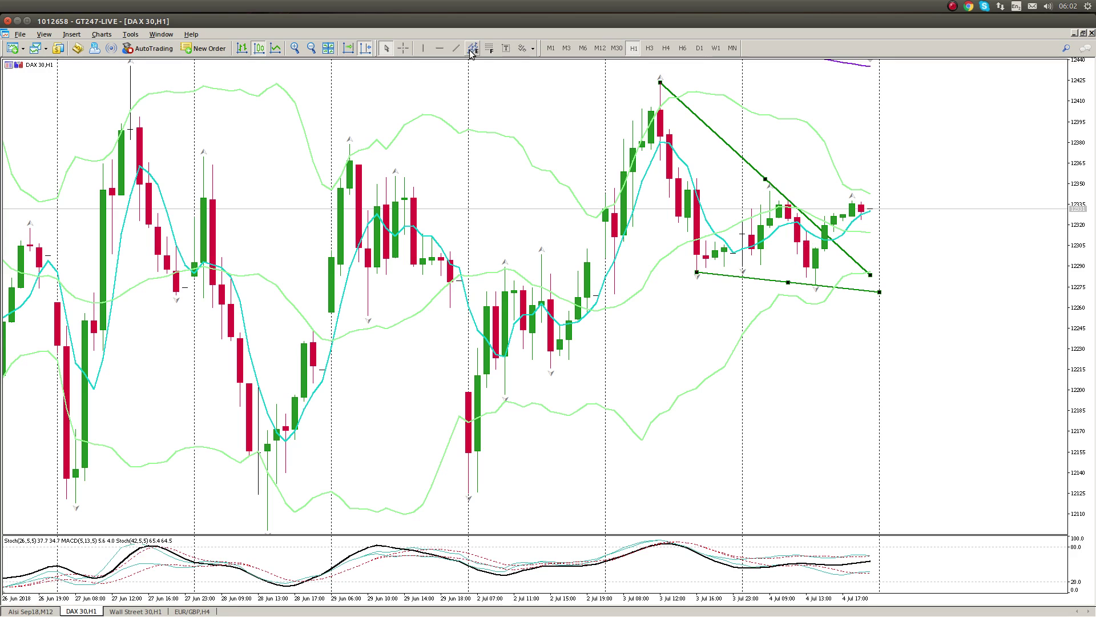
{"action": "left_click", "coordinate": [440, 48]}
{"action": "left_click", "coordinate": [945, 246]}
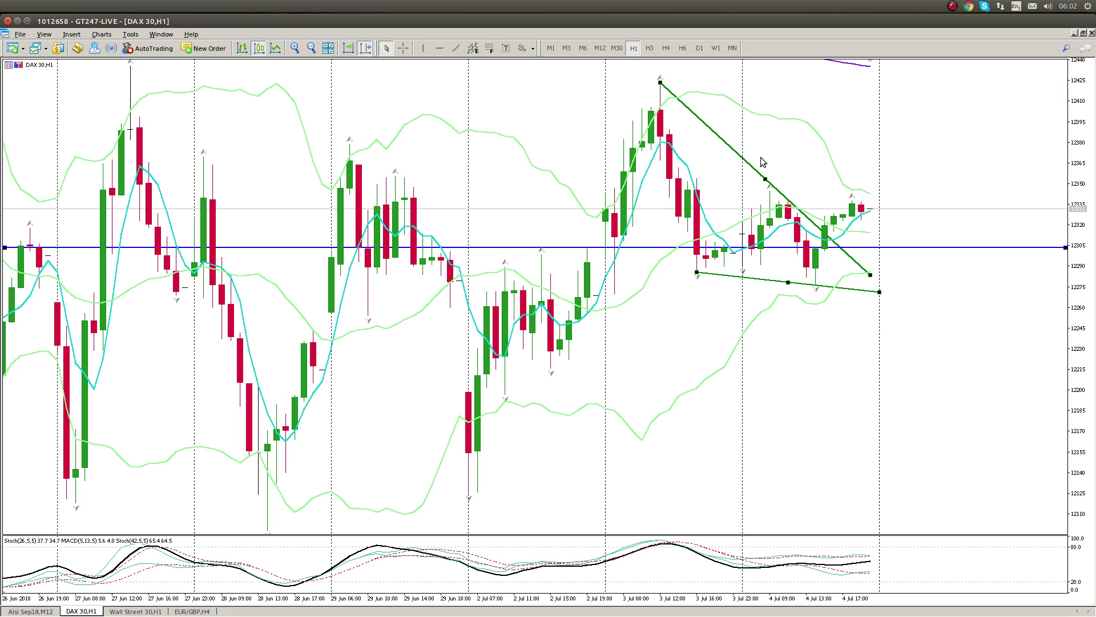
Delete both the descending and the lower 3 July trendlines.
{"action": "right_click", "coordinate": [765, 180]}
{"action": "left_click", "coordinate": [778, 212]}
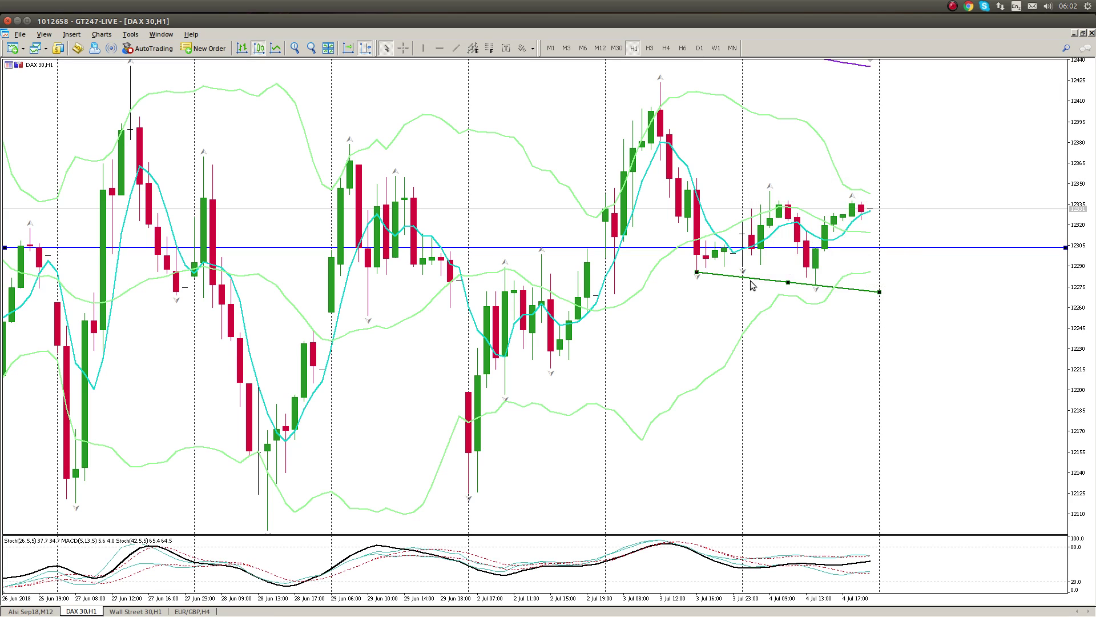
{"action": "right_click", "coordinate": [755, 281]}
{"action": "left_click", "coordinate": [780, 315]}
Lower the existing level to about 12290 and add a second horizontal level near 12345.
{"action": "left_click_drag", "start_coordinate": [777, 248], "coordinate": [778, 273]}
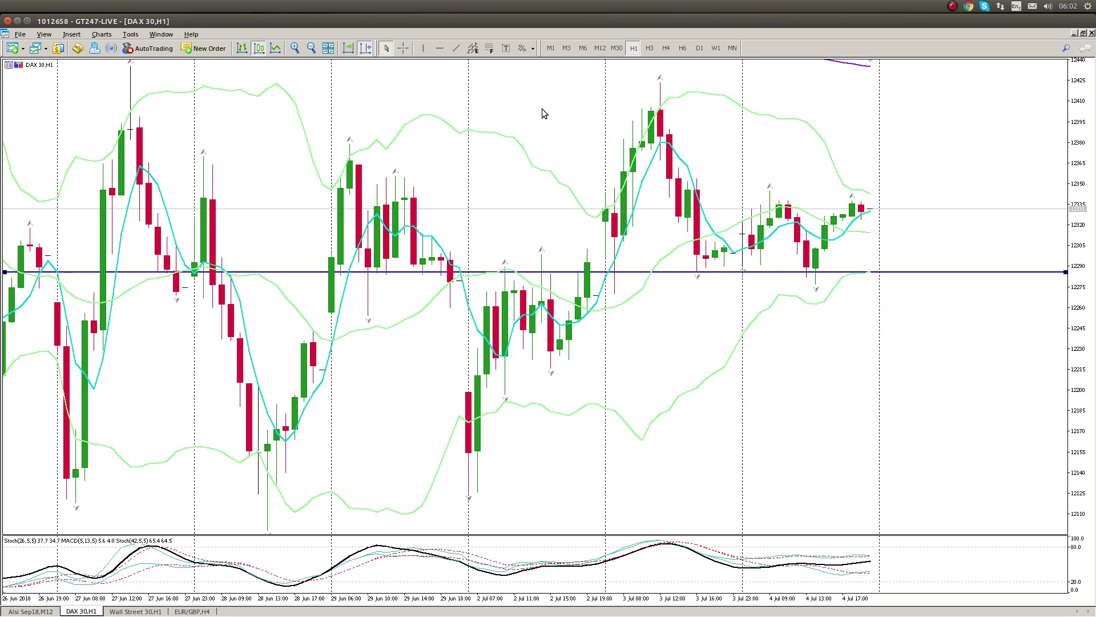
{"action": "left_click", "coordinate": [440, 48]}
{"action": "left_click_drag", "start_coordinate": [809, 171], "coordinate": [811, 190]}
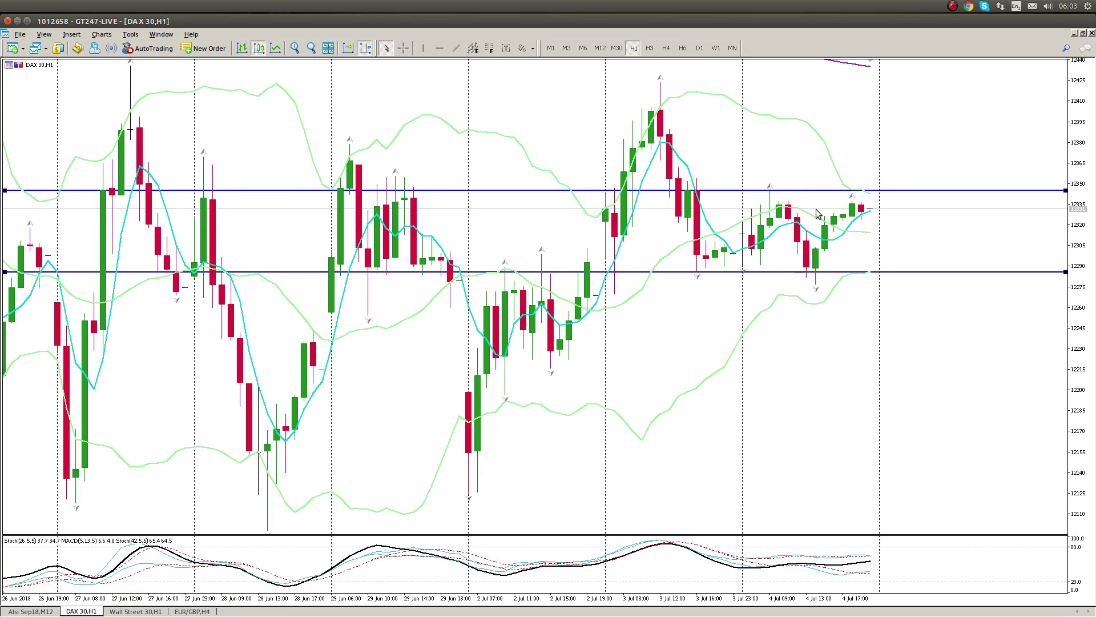
Check both levels against earlier daily bars, then return the DAX 30 chart to H4.
{"action": "mouse_move", "coordinate": [855, 198]}
{"action": "left_click", "coordinate": [699, 50]}
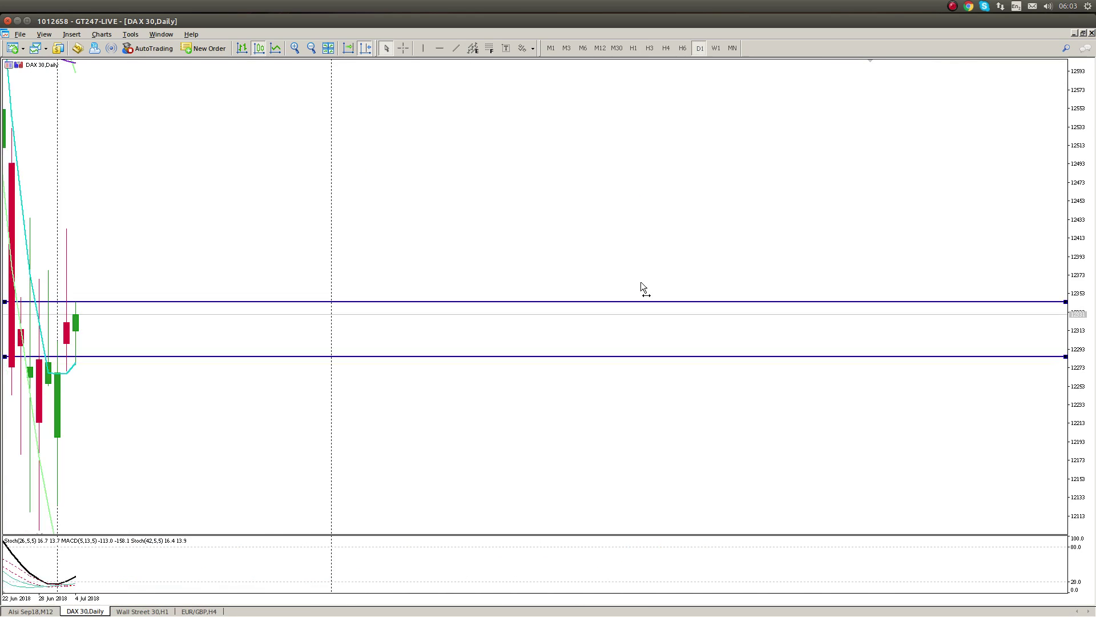
{"action": "left_click_drag", "start_coordinate": [641, 289], "coordinate": [745, 293]}
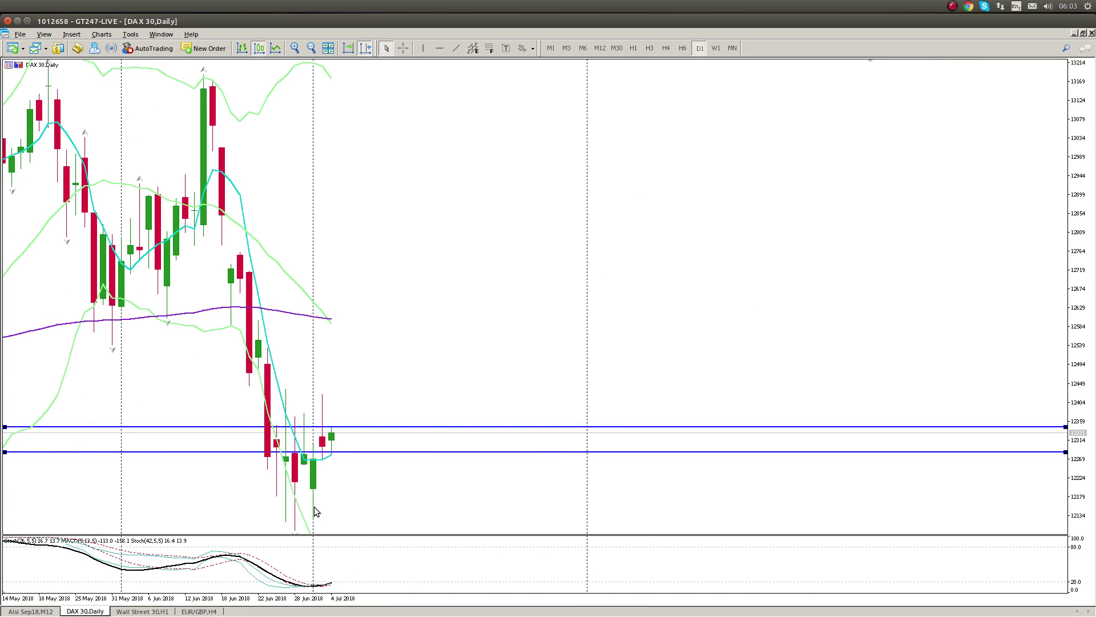
{"action": "scroll", "coordinate": [364, 501], "scroll_direction": "up", "scroll_amount": 5}
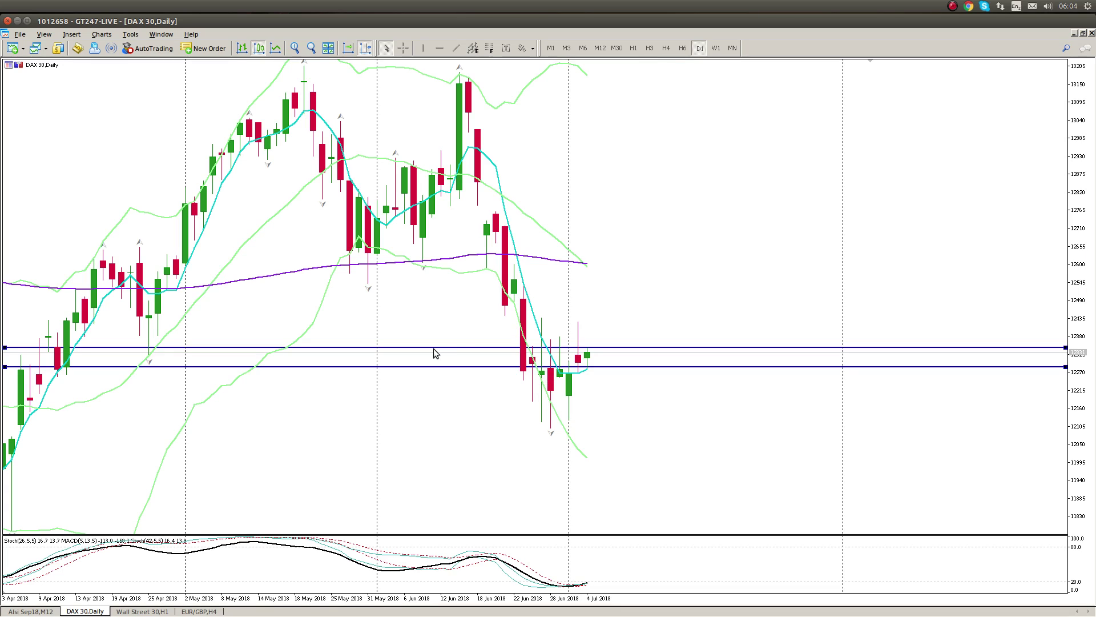
{"action": "left_click", "coordinate": [666, 48]}
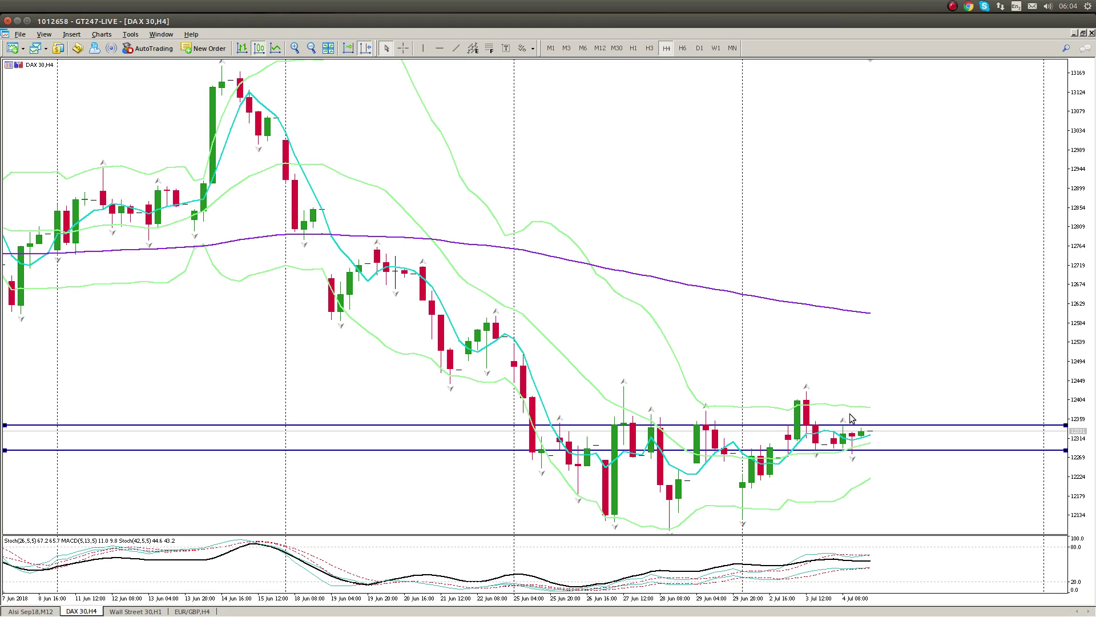
Return the DAX 30 chart to H1, showing 26 June to 4 July with levels 12344 and 12285.
{"action": "left_click", "coordinate": [633, 48]}
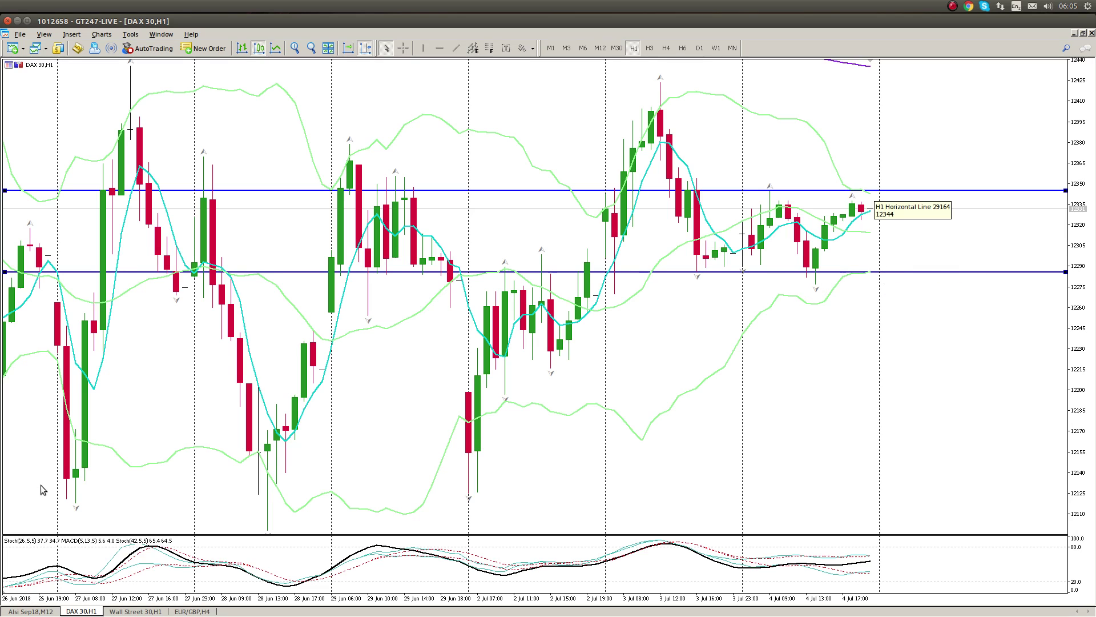
Draw a blue horizontal line at 12129 under the late-June lows.
{"action": "left_click", "coordinate": [439, 48]}
{"action": "left_click", "coordinate": [494, 486]}
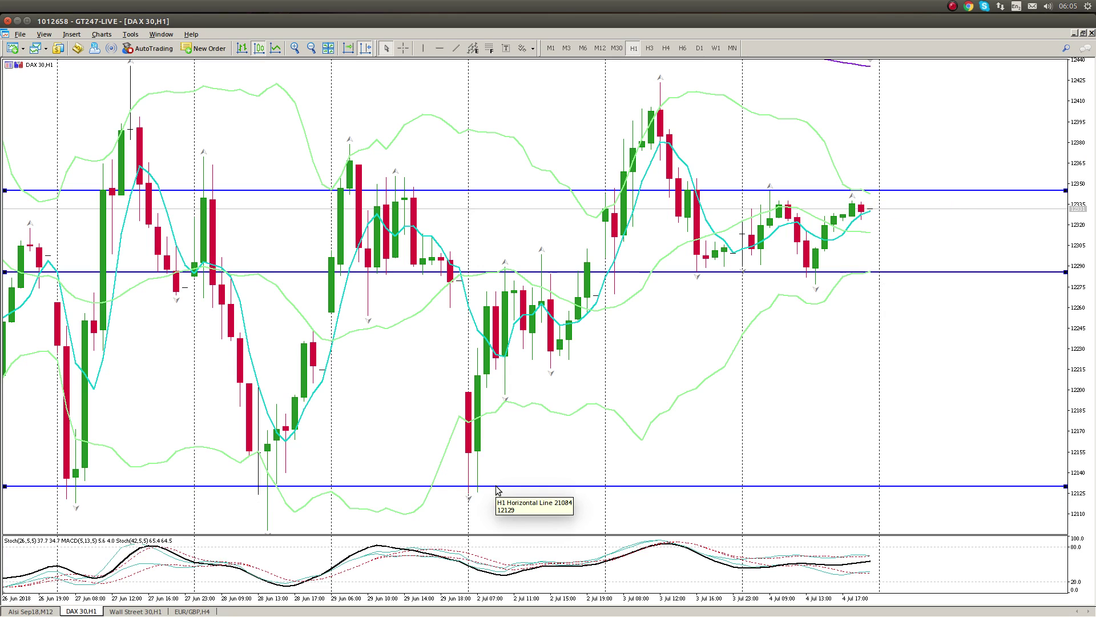